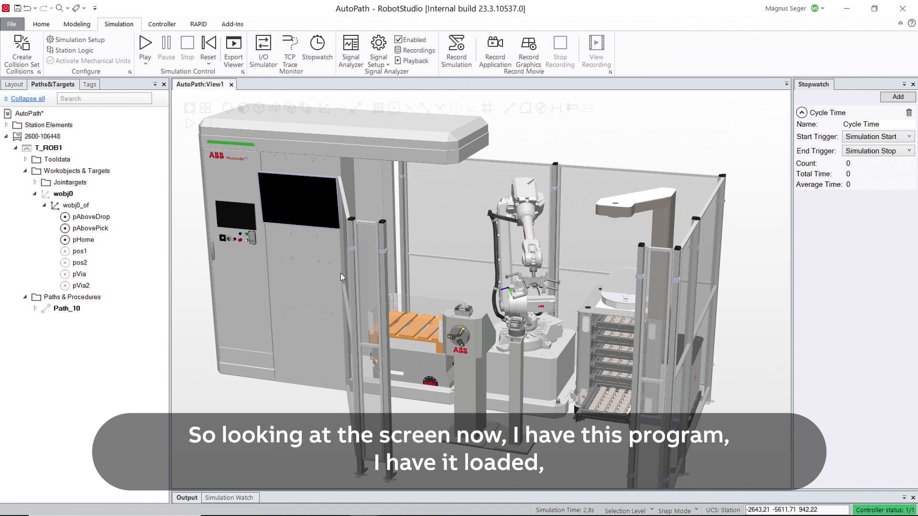
# Step: Set Path_10 as the simulation entry point and run it, recording a 5.232 s cycle
pyautogui.rightClick(84, 312)
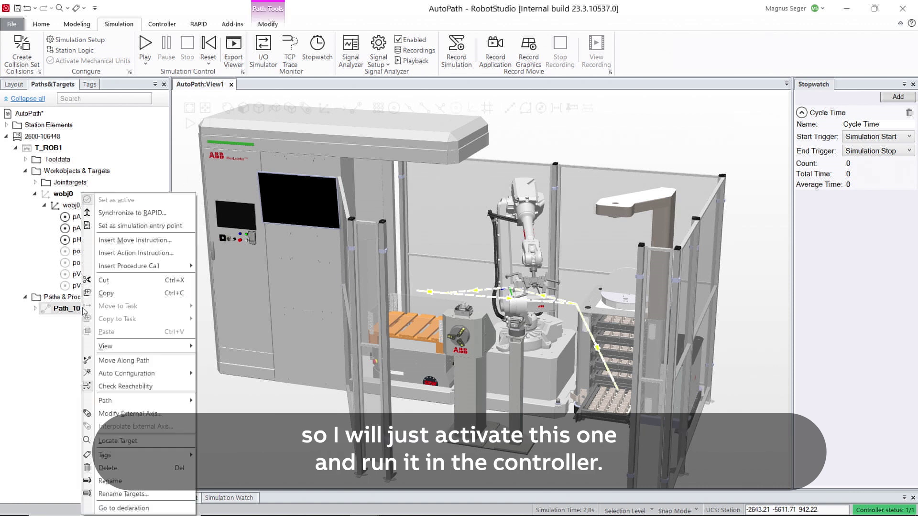
pyautogui.click(139, 227)
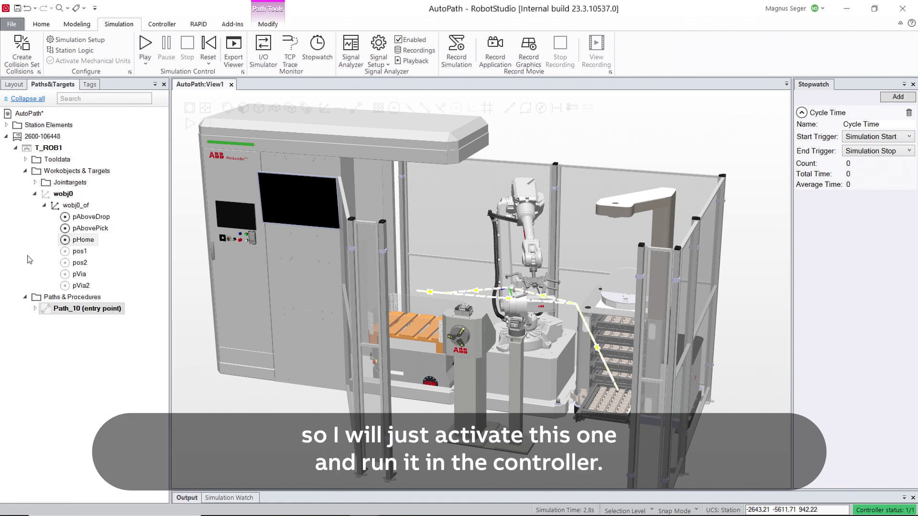
pyautogui.click(187, 154)
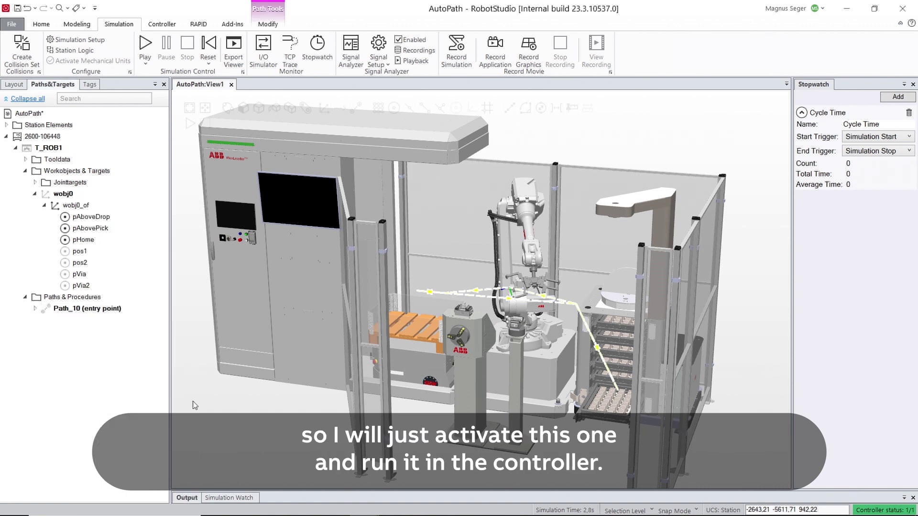
pyautogui.click(144, 47)
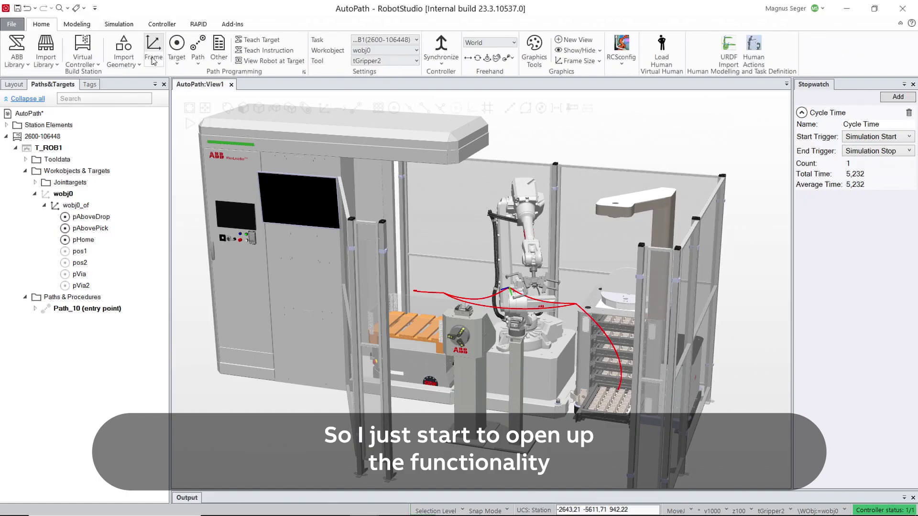
# Step: Create collision-free Path_20 through pHome, pAbovePick, pAboveDrop and pHome at vmax with optimized zones
pyautogui.click(198, 48)
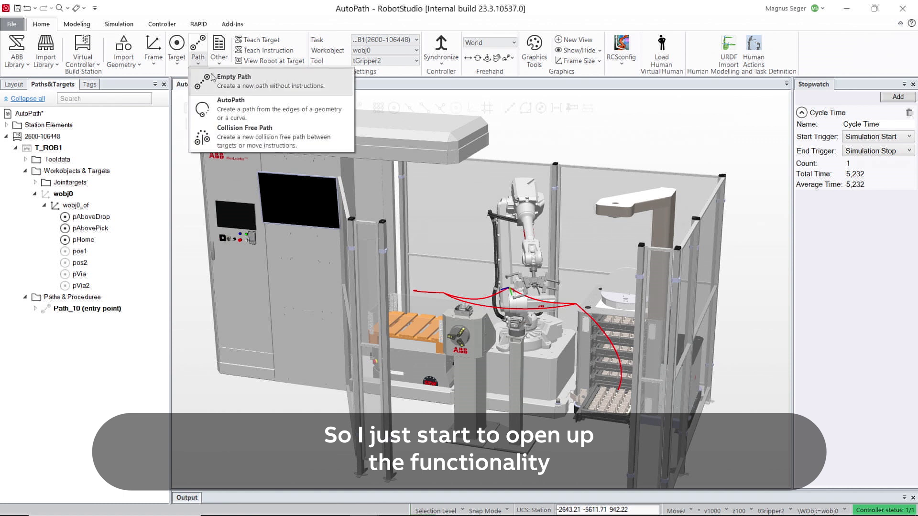
pyautogui.click(224, 136)
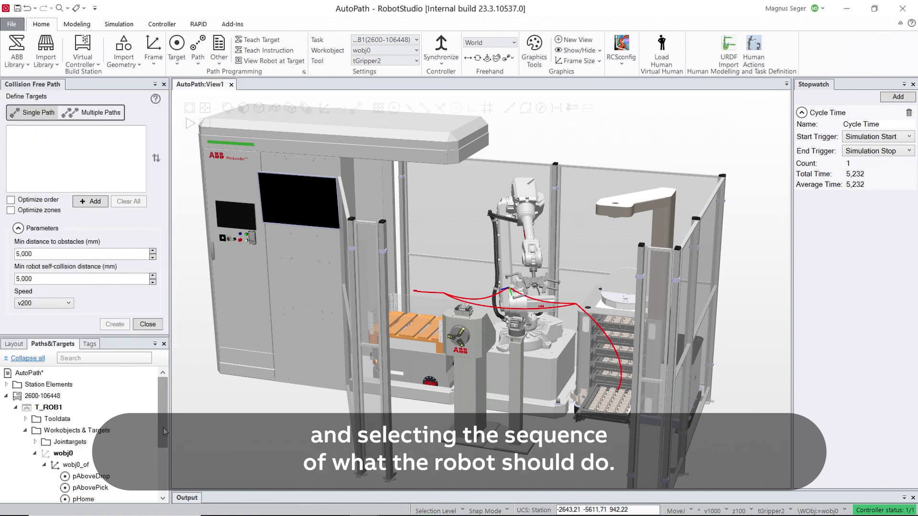
pyautogui.scroll(-2, 158, 471)
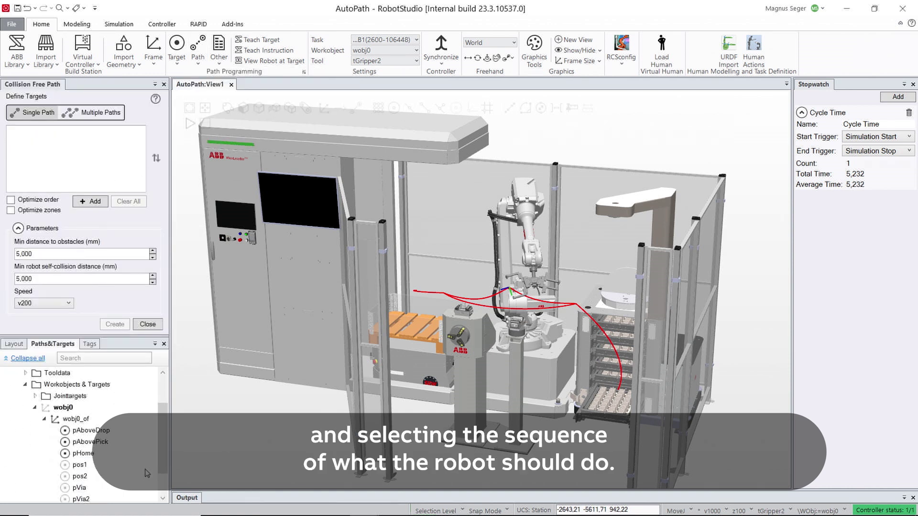
pyautogui.click(86, 458)
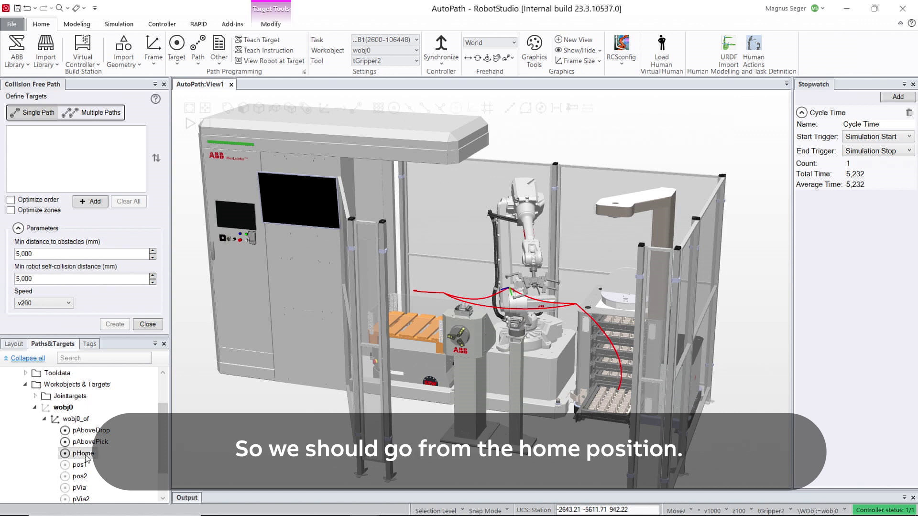
pyautogui.click(89, 201)
pyautogui.click(79, 454)
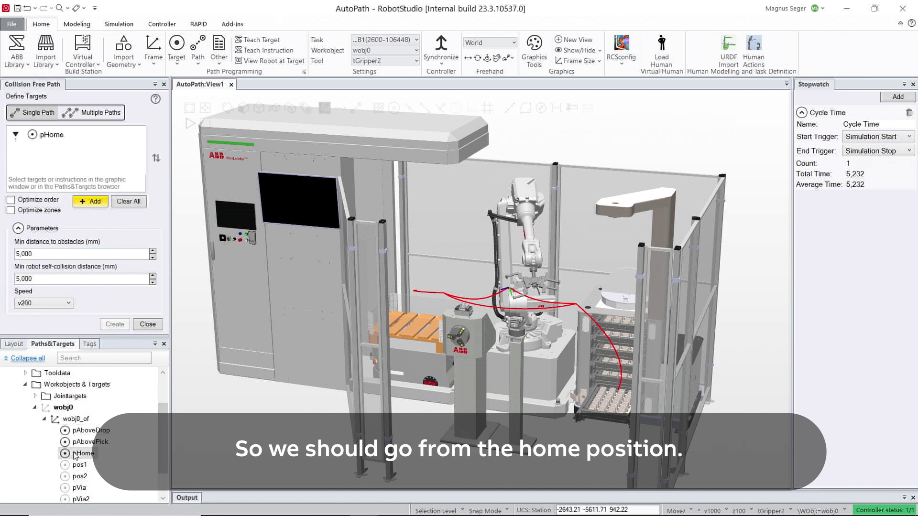
pyautogui.click(85, 441)
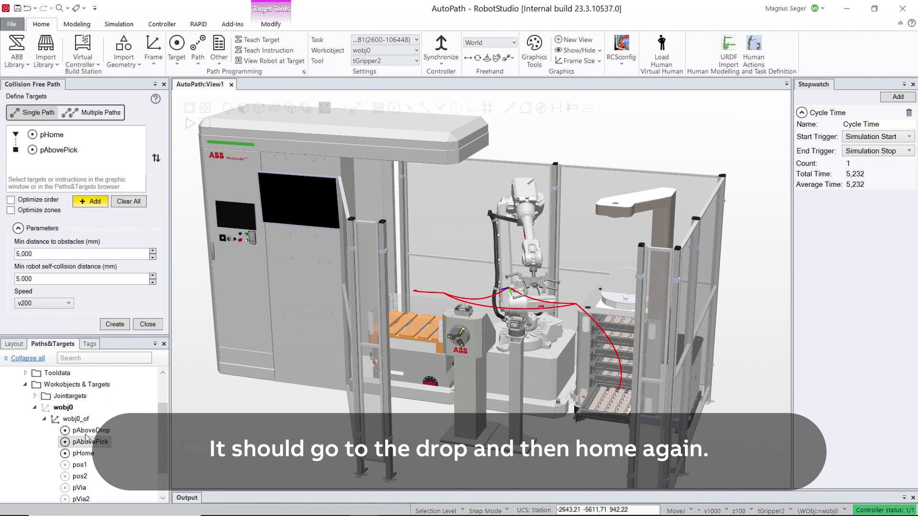
pyautogui.click(86, 433)
pyautogui.click(88, 454)
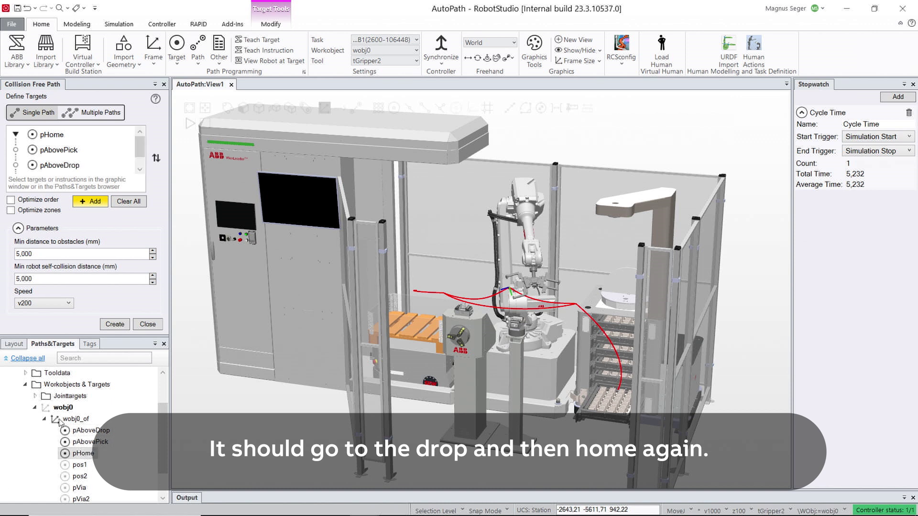
pyautogui.click(98, 205)
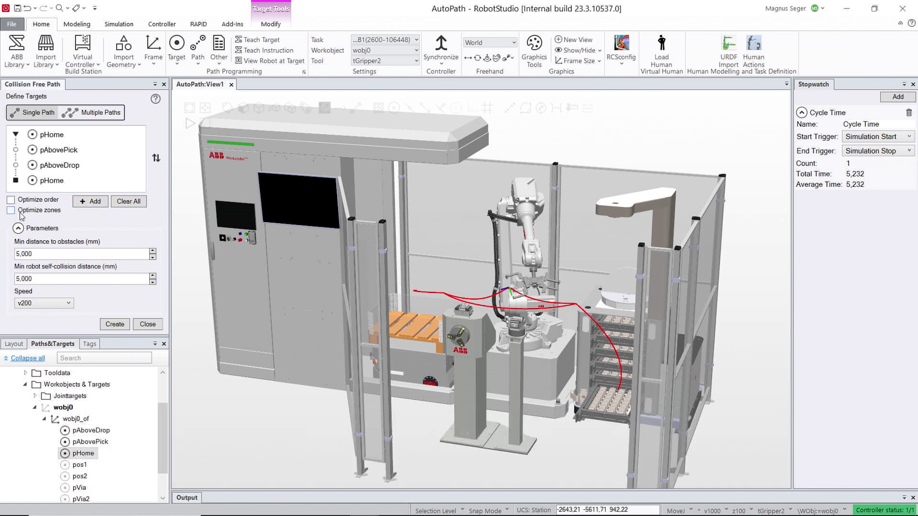
pyautogui.click(68, 303)
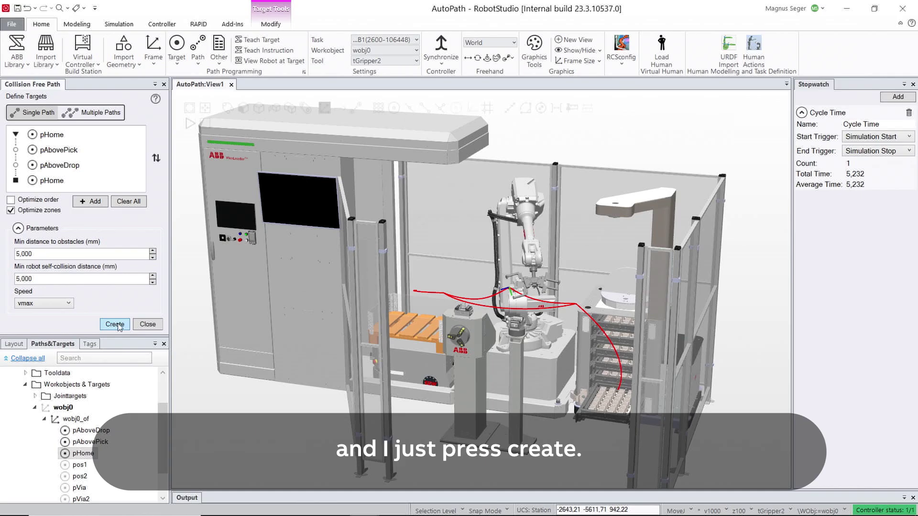
pyautogui.click(117, 325)
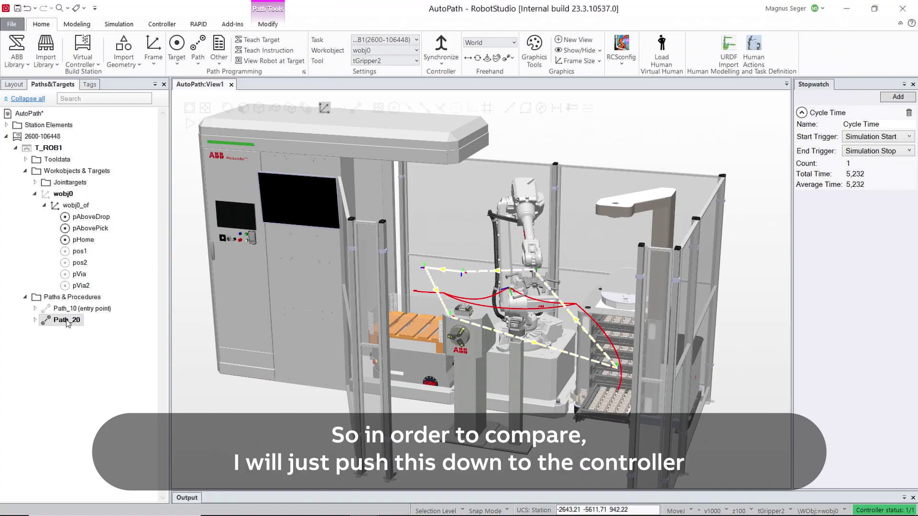
# Step: Synchronize Path_20 to the RAPID controller and set it as the simulation entry point
pyautogui.rightClick(66, 320)
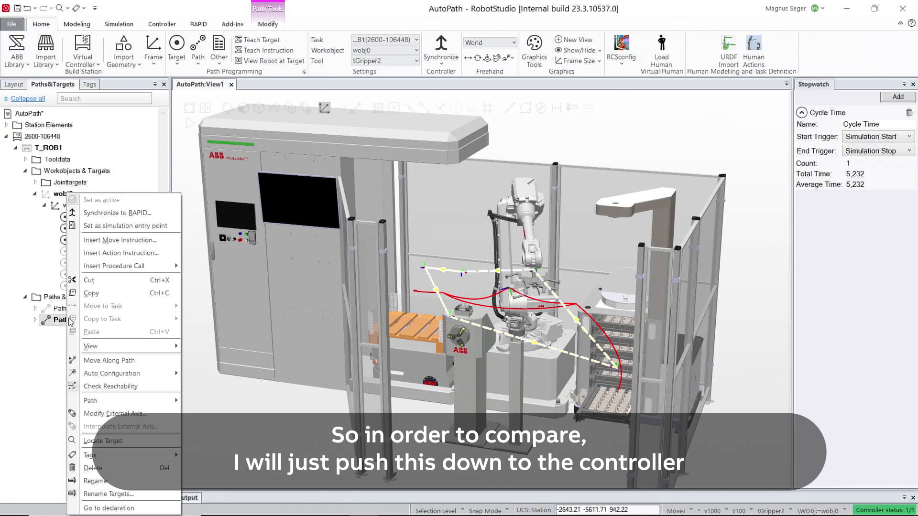
pyautogui.moveTo(108, 345)
pyautogui.click(218, 347)
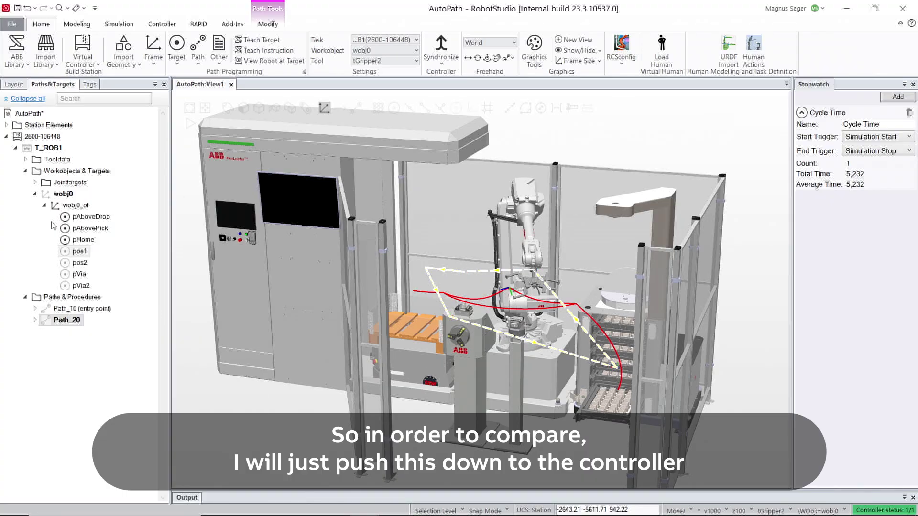
pyautogui.rightClick(73, 321)
pyautogui.click(108, 213)
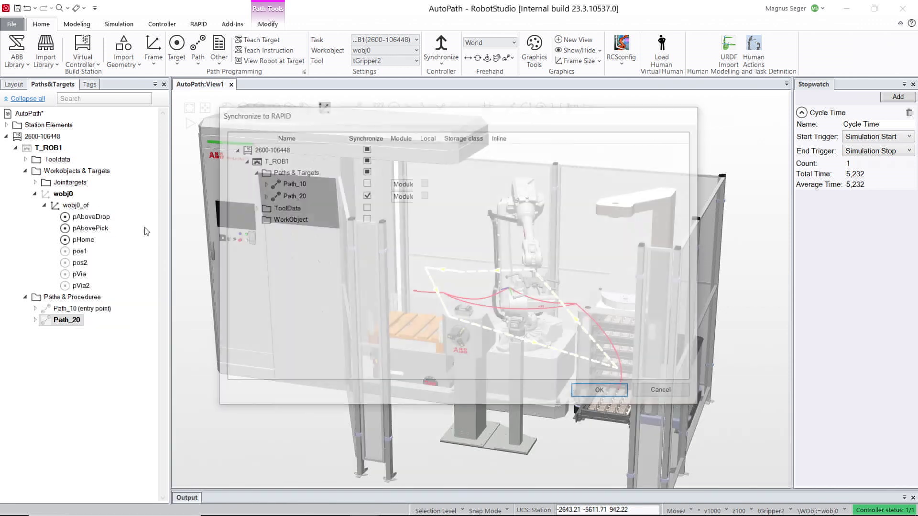
pyautogui.click(595, 391)
pyautogui.rightClick(75, 322)
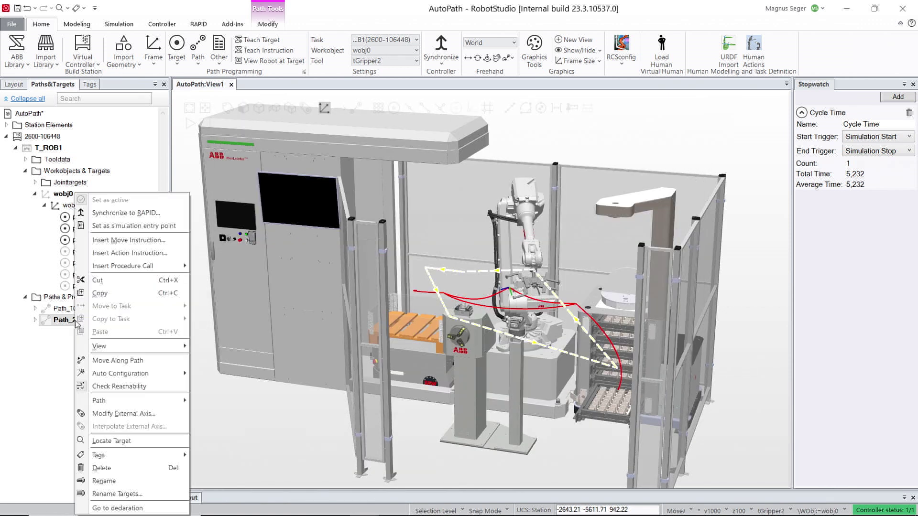
pyautogui.click(125, 226)
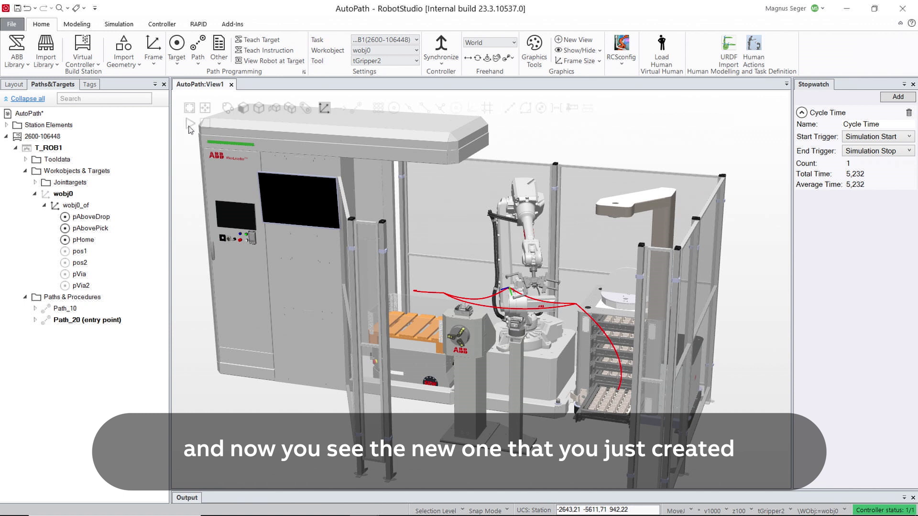
# Step: Simulate Path_20, getting a 2.808 s cycle time on the stopwatch
pyautogui.click(190, 125)
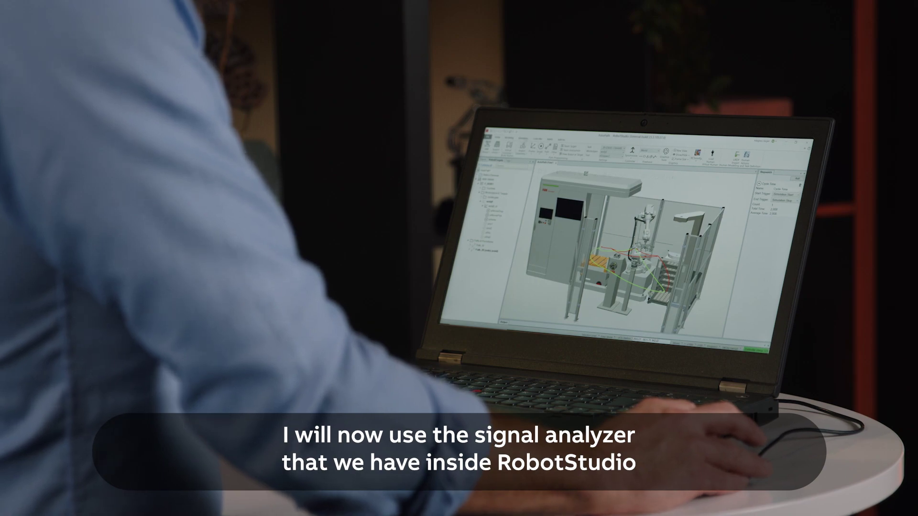
# Step: Open the Signal Analyzer plotting Total Motor Energy, about 7,600 J for Recording-54
pyautogui.click(133, 26)
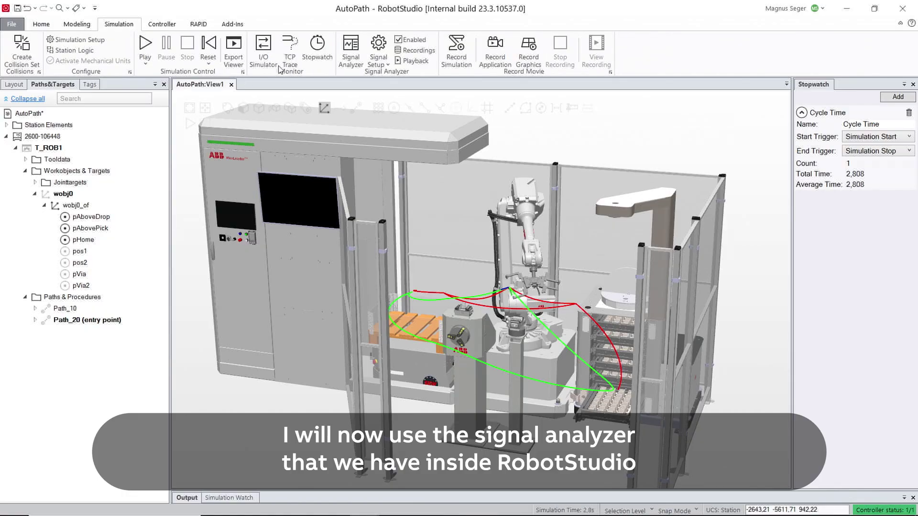
pyautogui.click(289, 58)
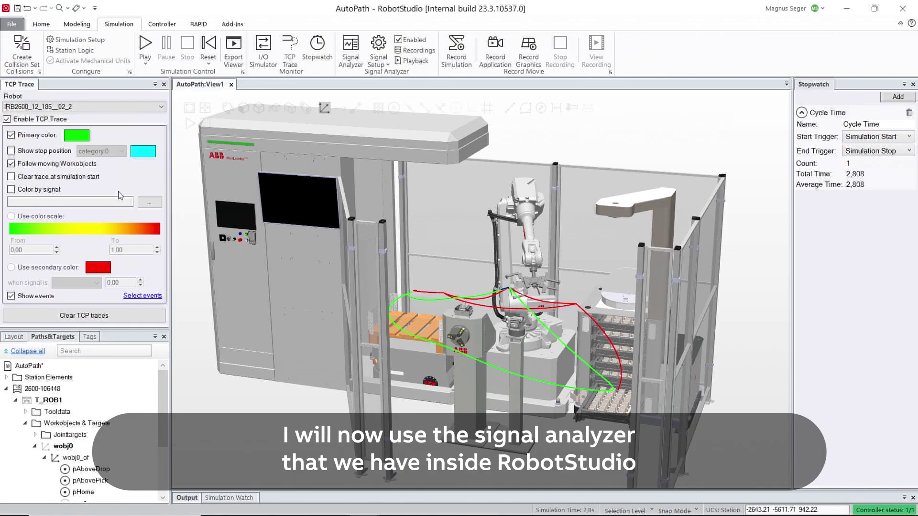
pyautogui.click(164, 84)
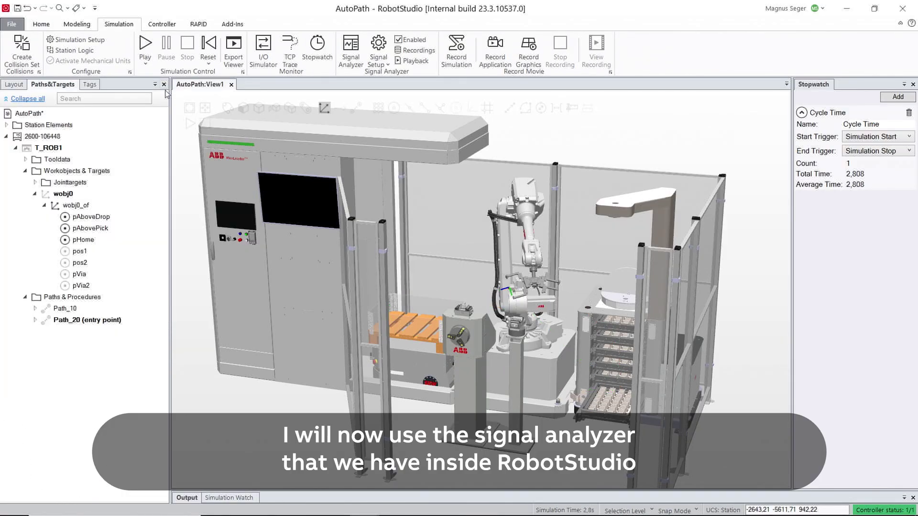
pyautogui.click(349, 50)
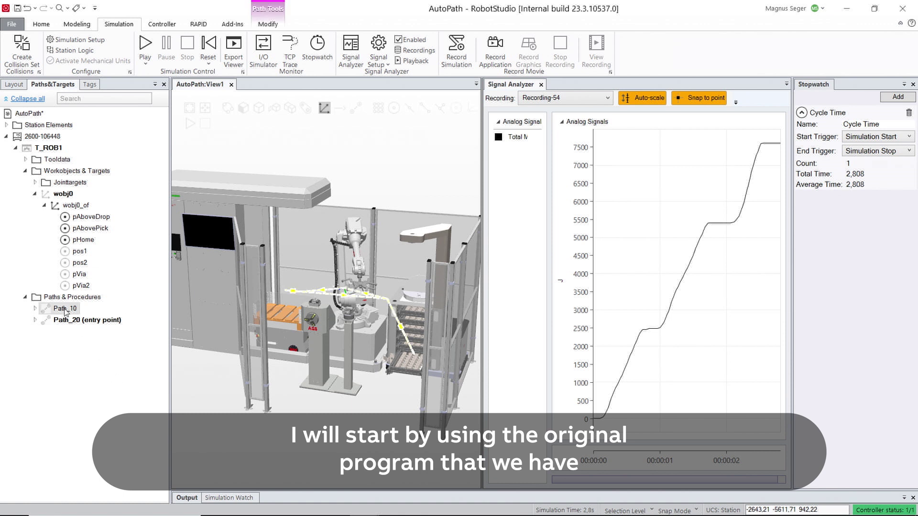
# Step: Make Path_10 the entry point again and run it, using about 8,590 J over 5.232 s
pyautogui.rightClick(65, 311)
pyautogui.click(131, 226)
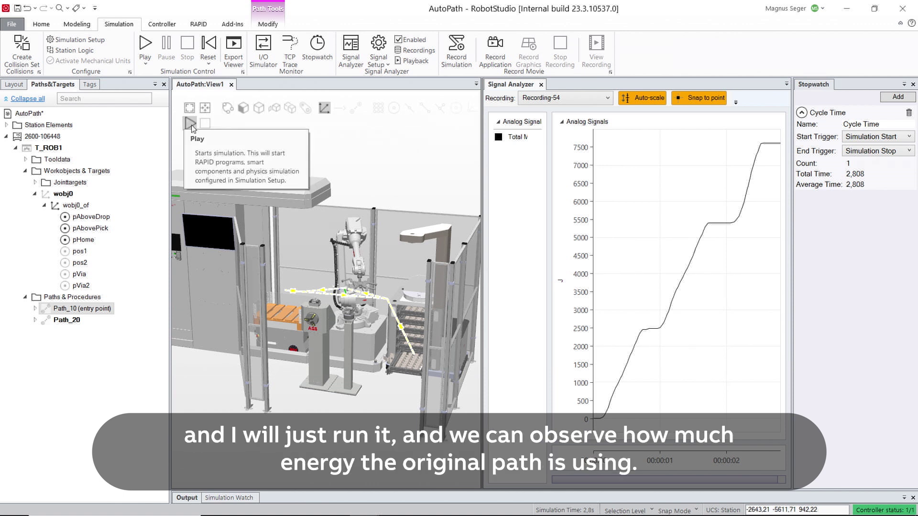
pyautogui.click(191, 124)
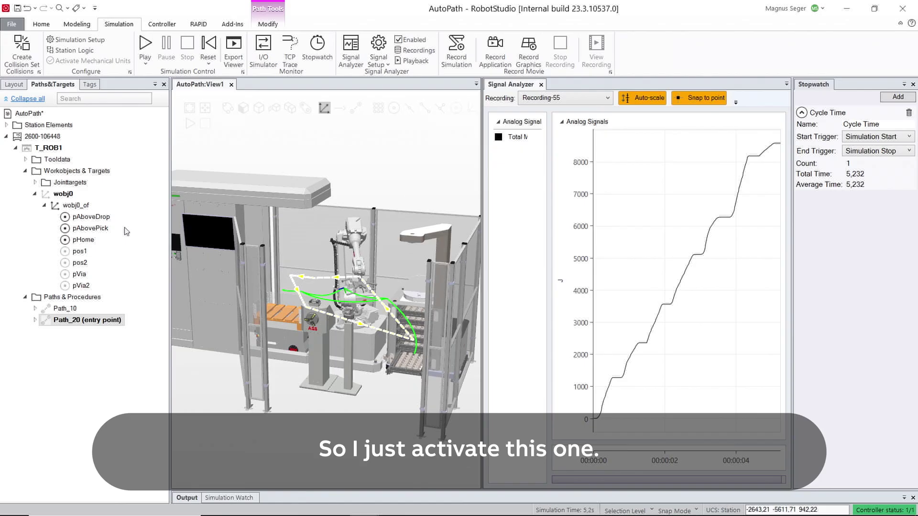
# Step: Rerun Path_20 and read its 2.784 s cycle and about 7,613 J total motor energy
pyautogui.click(189, 125)
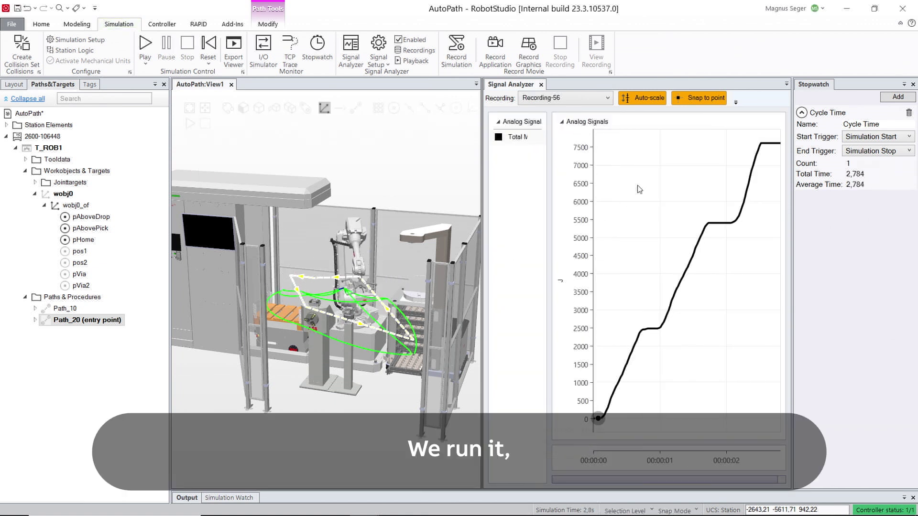
pyautogui.moveTo(771, 142)
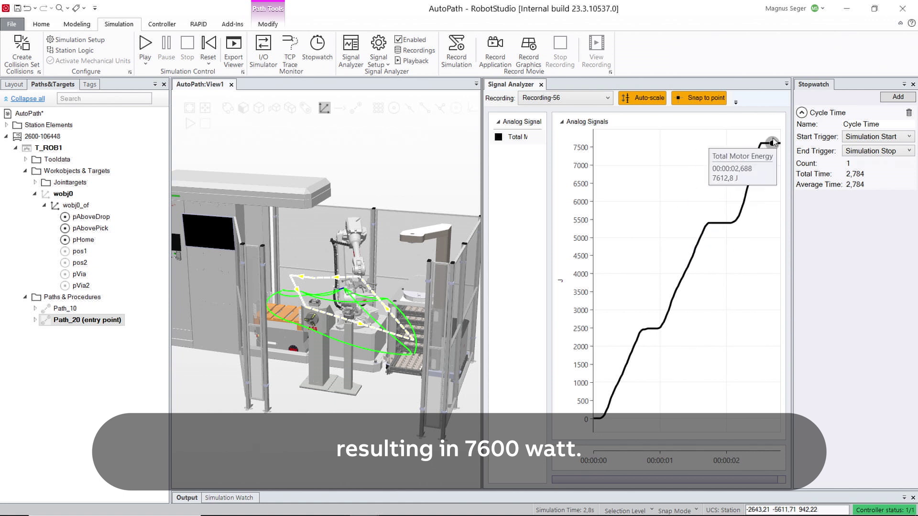